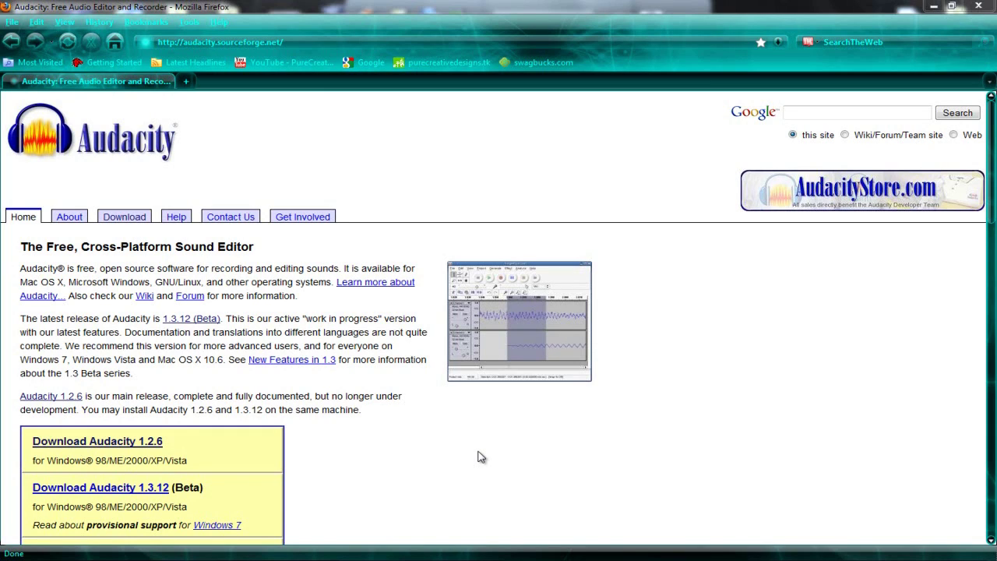
Read through the Audacity home page, highlighting its heading and the supported-systems text.
triple_click(23, 248)
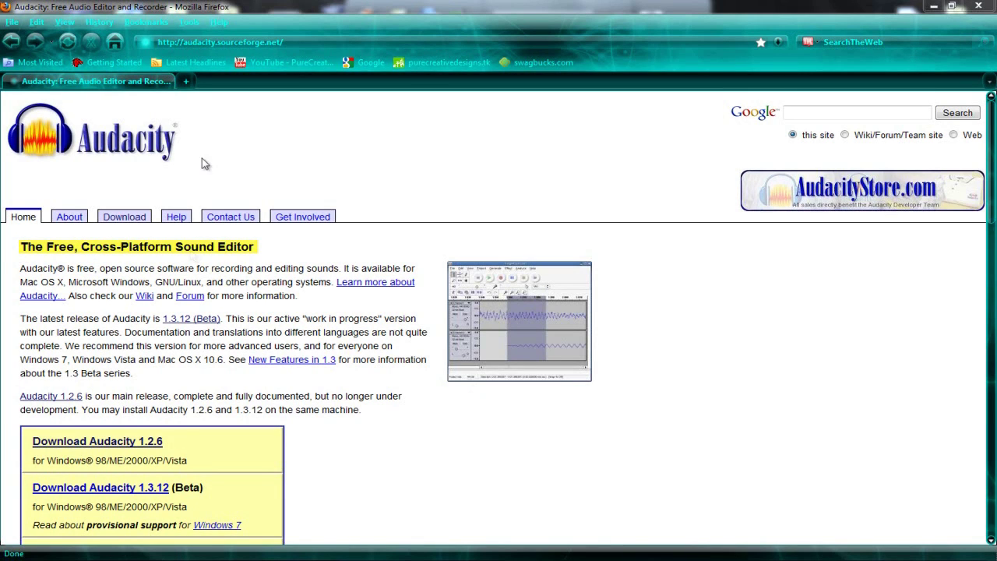
left_click(222, 171)
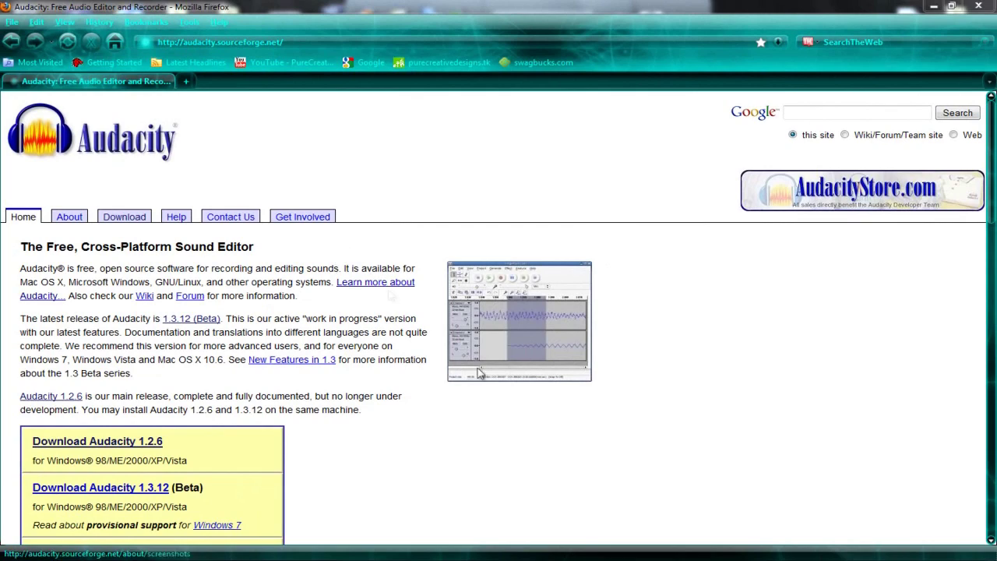
scroll(520, 407, "down", 3)
scroll(514, 411, "down", 6)
scroll(475, 416, "up", 10)
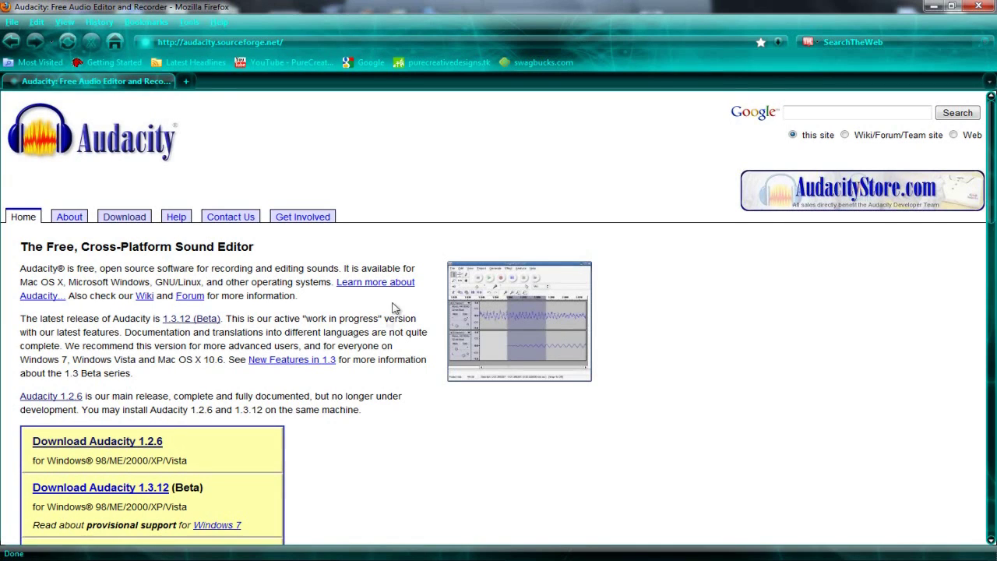
scroll(333, 376, "down", 3)
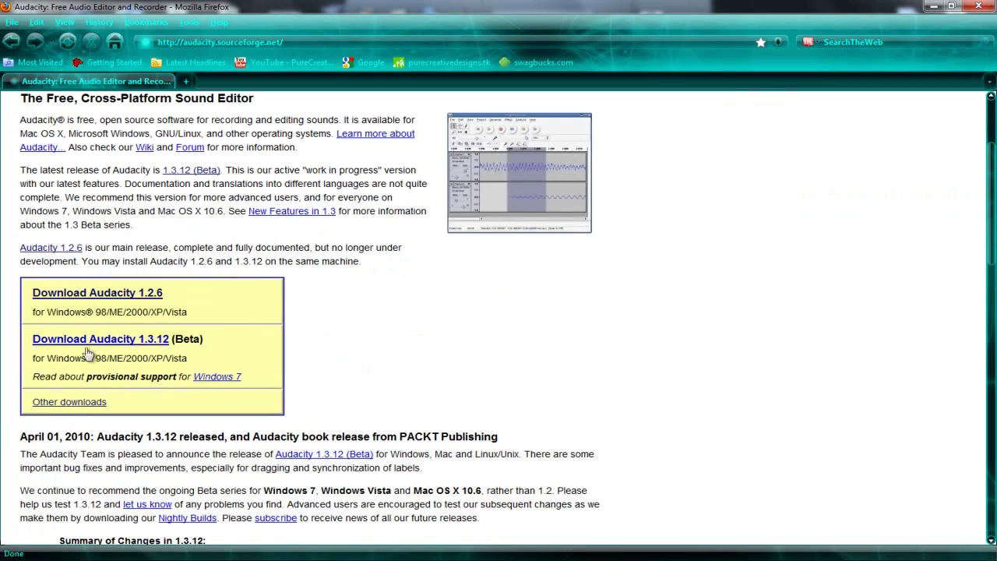
left_click_drag(45, 316, 195, 318)
left_click(195, 318)
left_click_drag(90, 312, 194, 318)
left_click(194, 318)
scroll(301, 316, "up", 4)
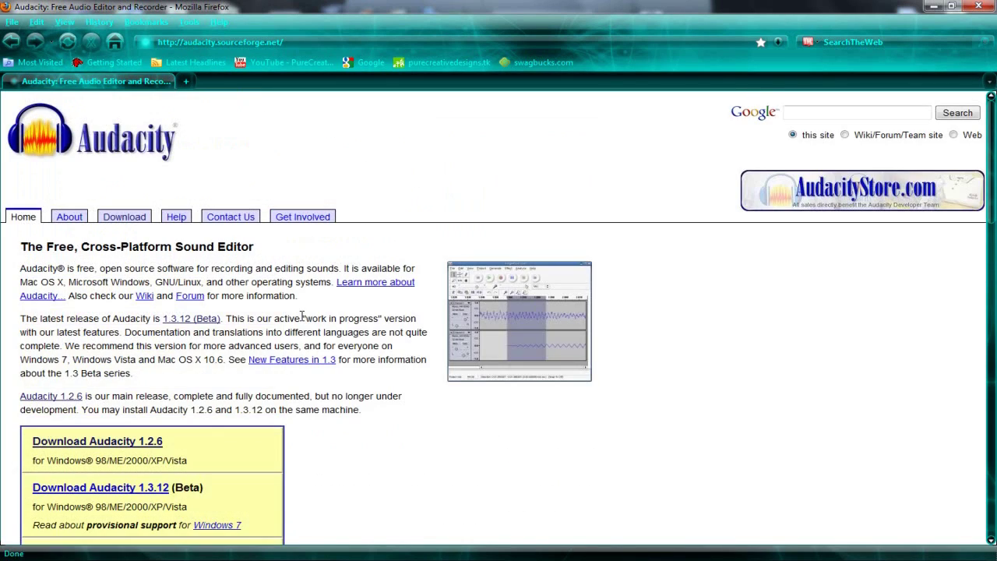
Go to the Download page and compare the 1.2 Series and 1.3 Series (Beta) headings.
left_click(124, 218)
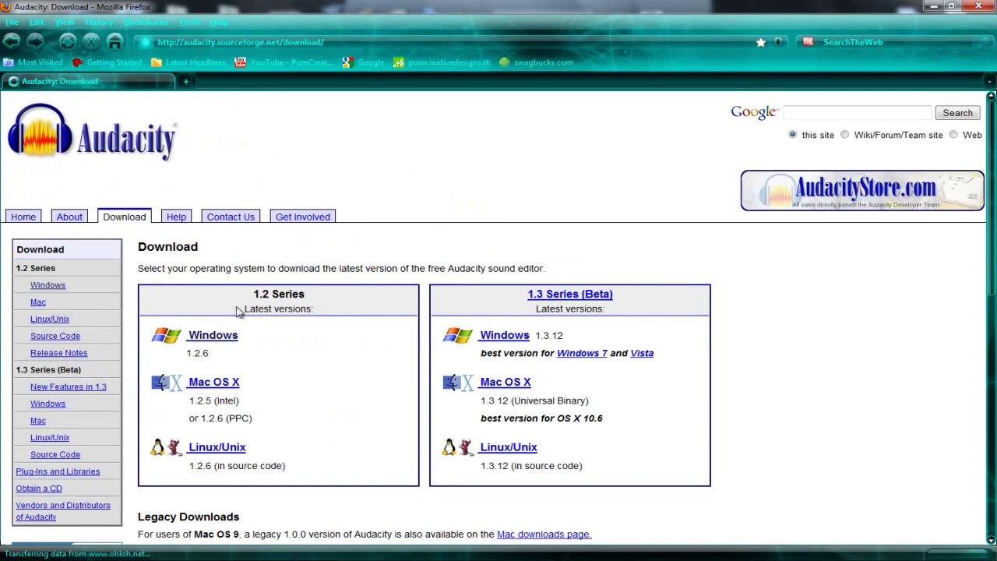
left_click_drag(257, 294, 306, 294)
left_click(337, 303)
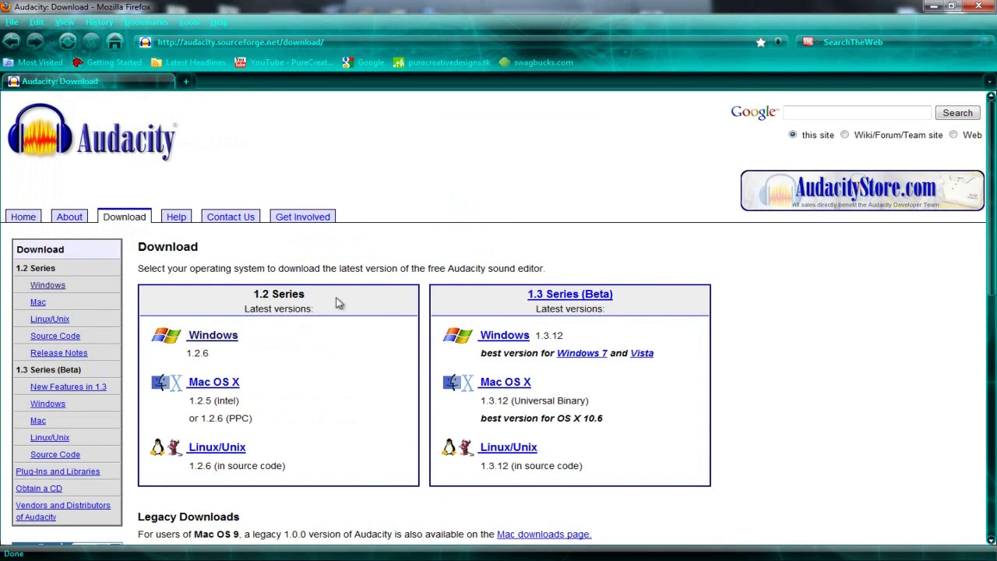
left_click_drag(520, 294, 707, 294)
left_click(656, 306)
left_click_drag(254, 296, 315, 303)
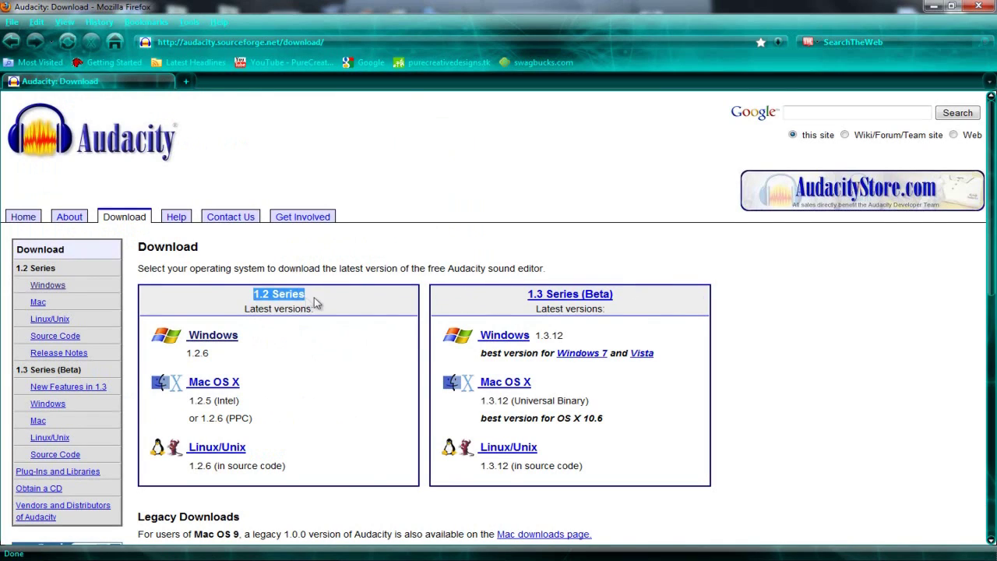
left_click(315, 304)
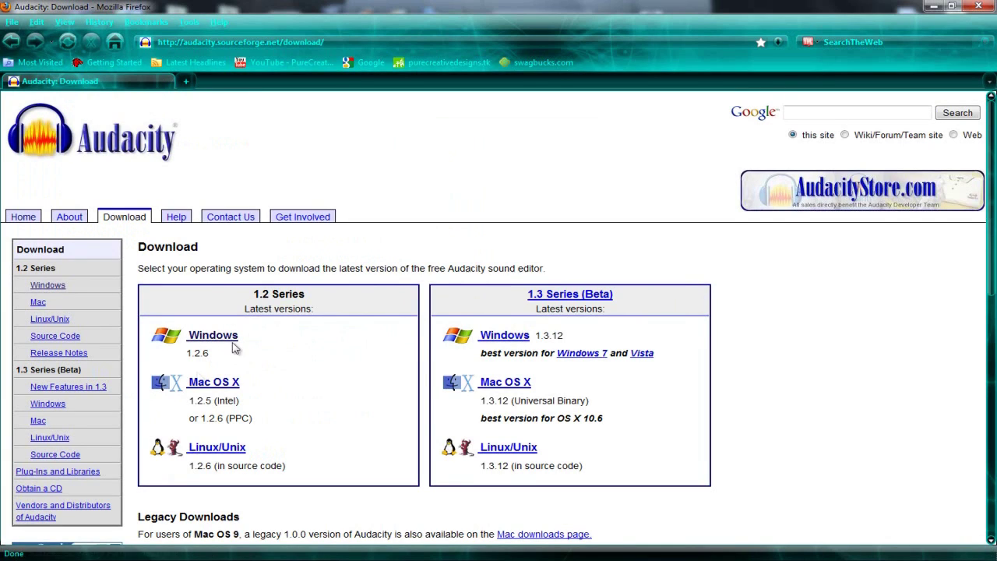
From the 1.2 Series Windows page, download the Audacity 1.2.6 installer.
left_click(199, 337)
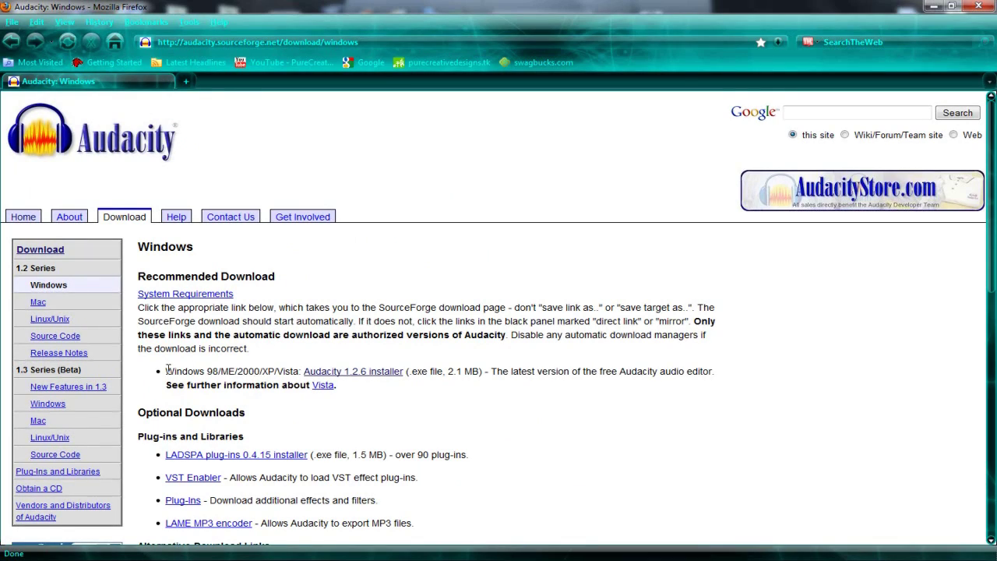
left_click_drag(168, 370, 333, 379)
left_click(403, 410)
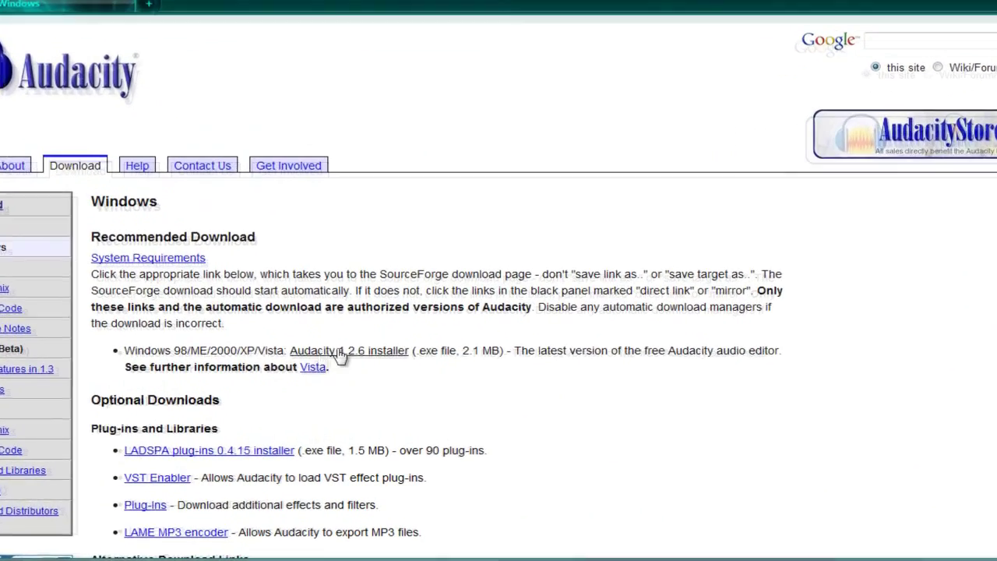
left_click(340, 352)
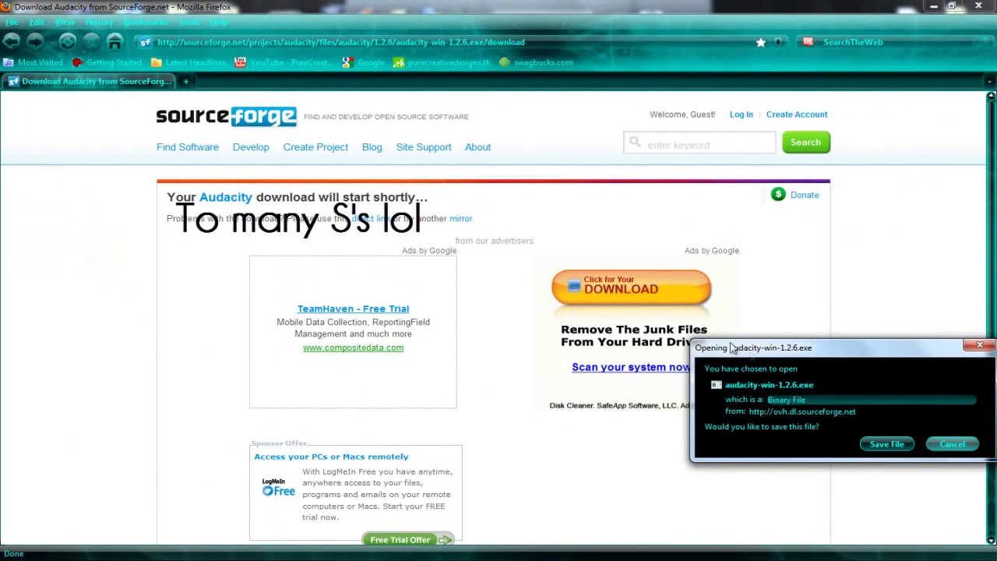
Move the audacity-win-1.2.6.exe save prompt aside and cancel the download.
left_click_drag(739, 350, 346, 181)
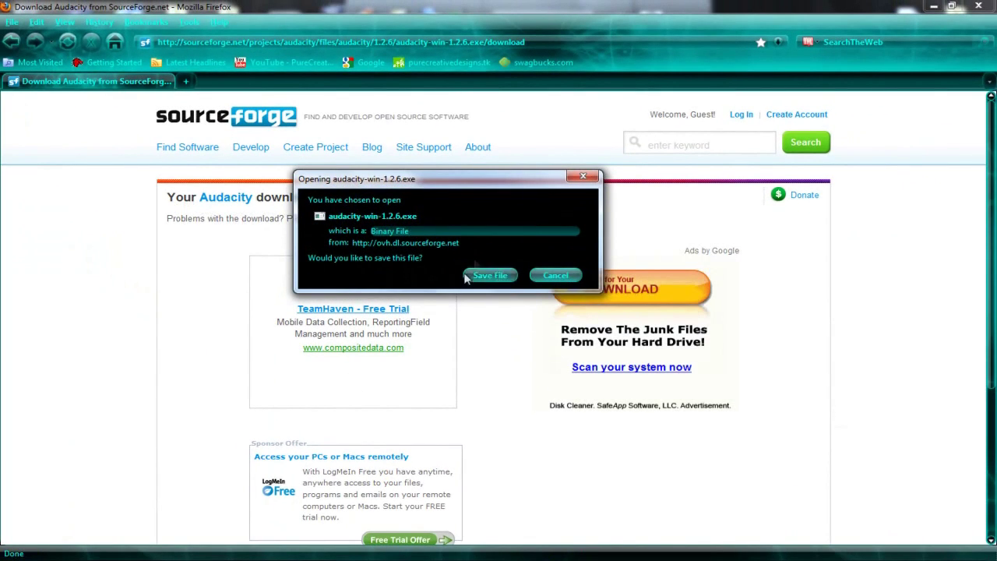
left_click(556, 275)
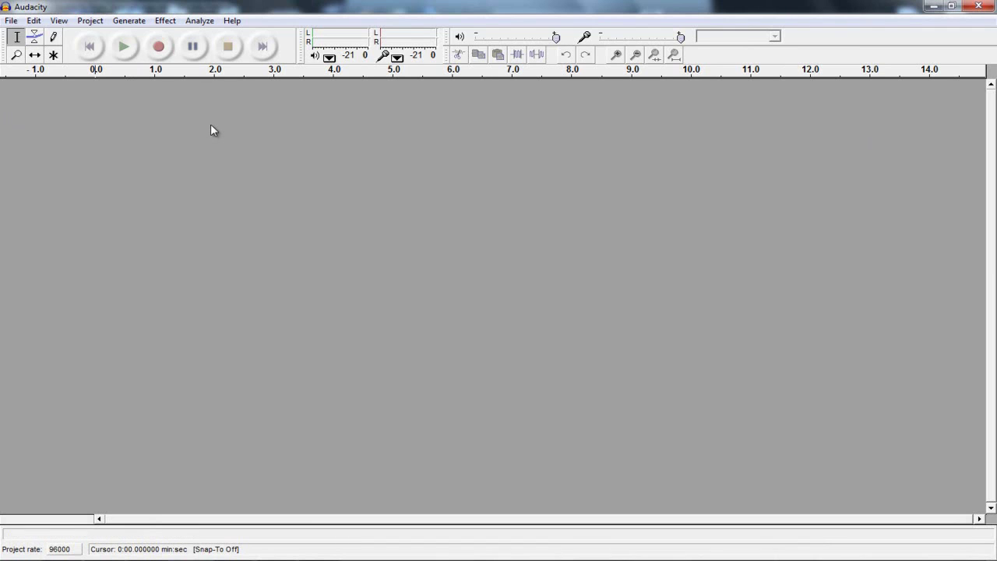
In Preferences' Audio I/O page, check the playback device list, then show the recording devices.
left_click(33, 21)
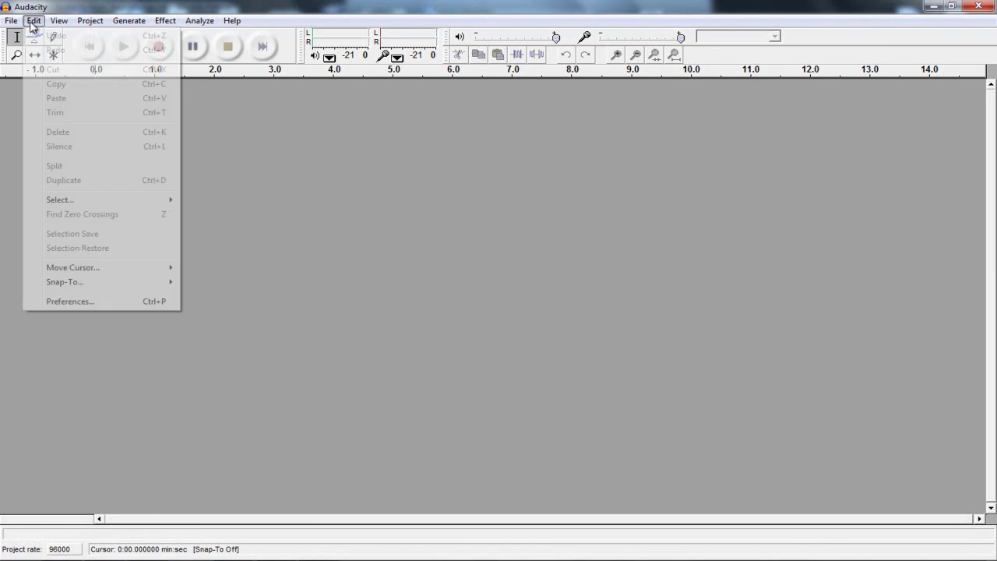
left_click(68, 302)
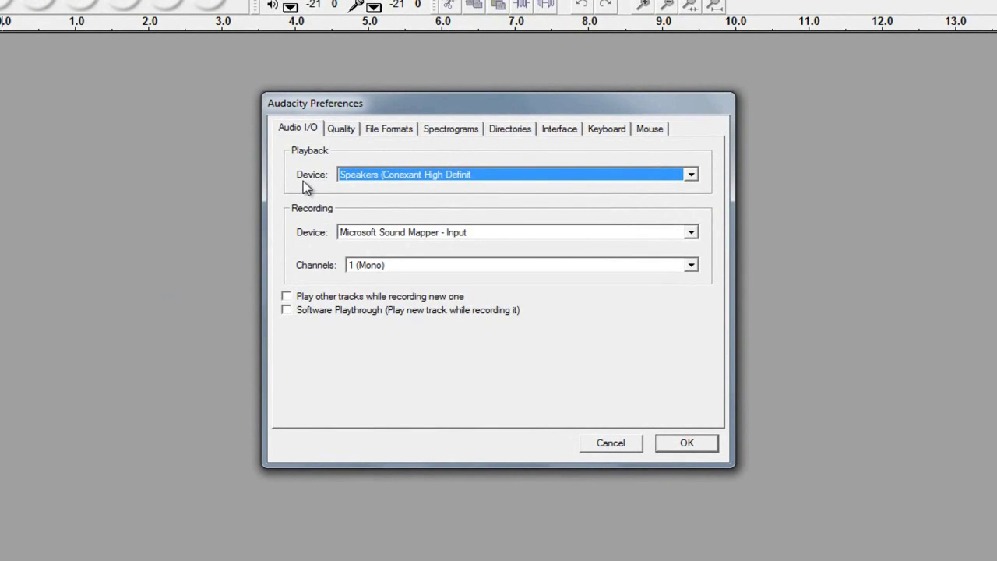
left_click(404, 176)
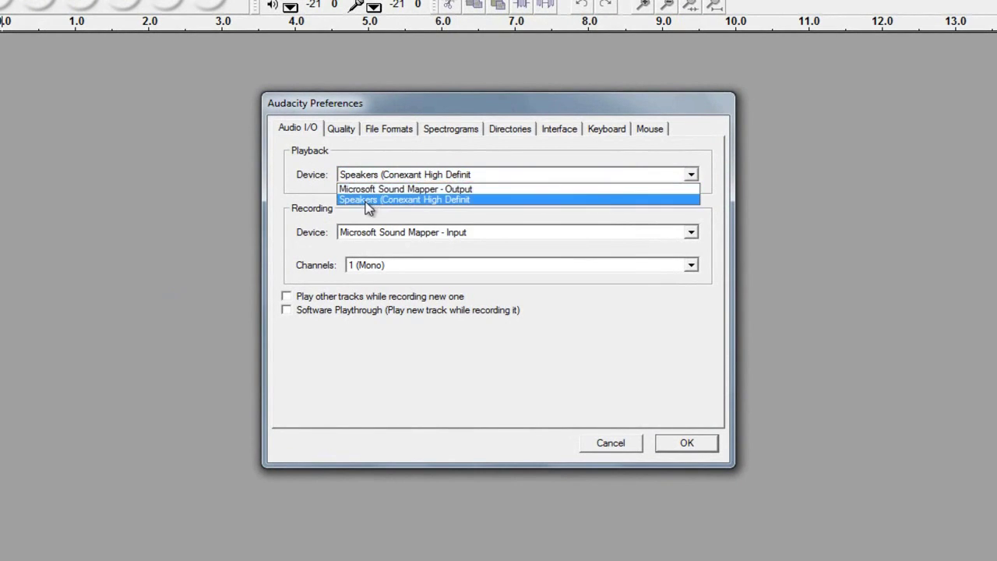
left_click(290, 208)
left_click(385, 178)
left_click(313, 203)
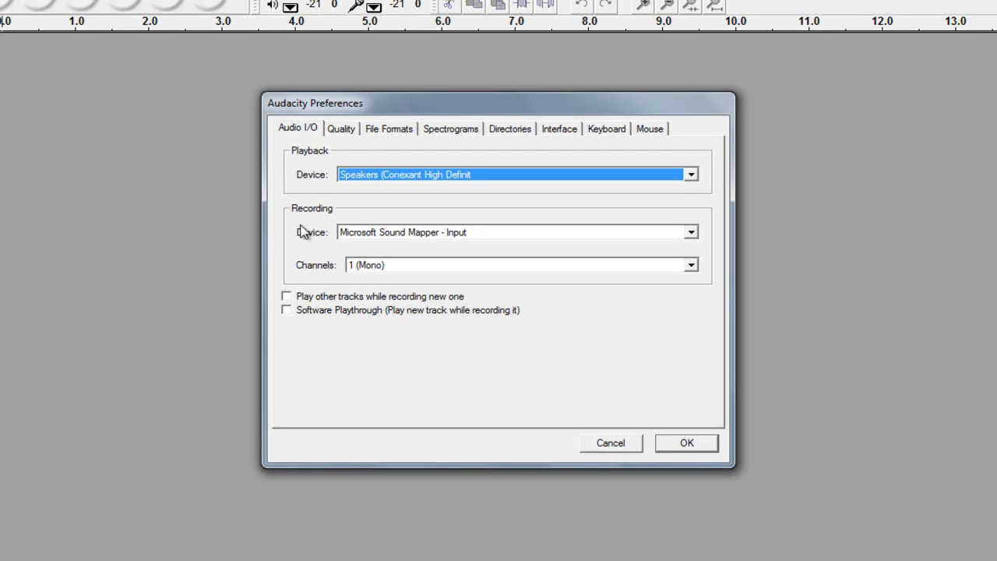
left_click(431, 235)
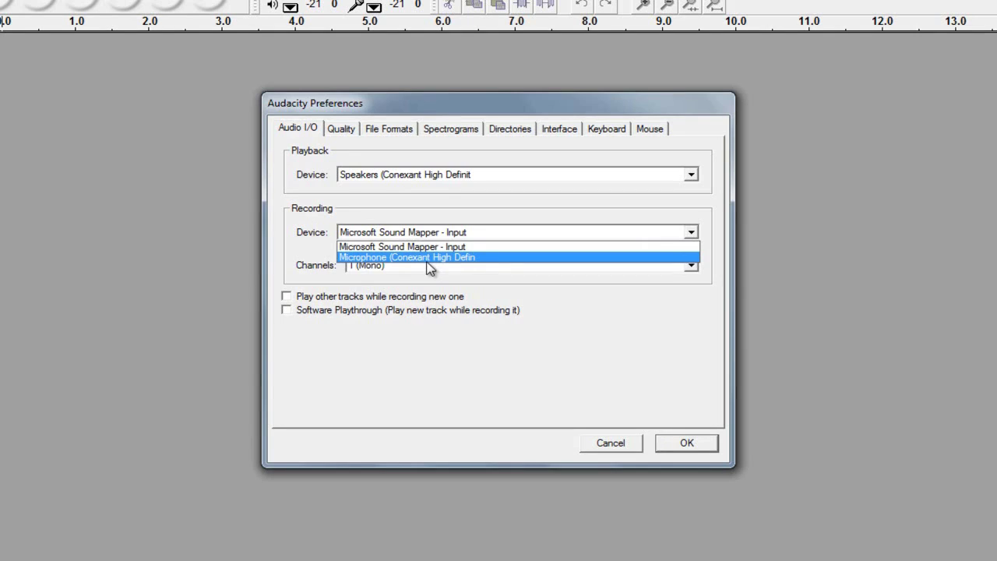
Set the Conexant Microphone as recording device with 1 (Mono) channel.
left_click(362, 258)
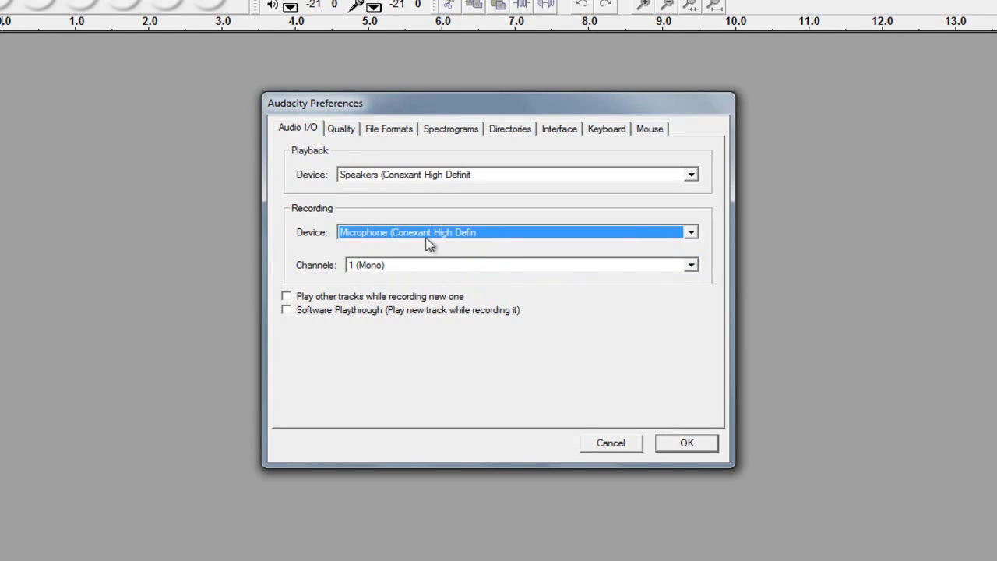
left_click(382, 266)
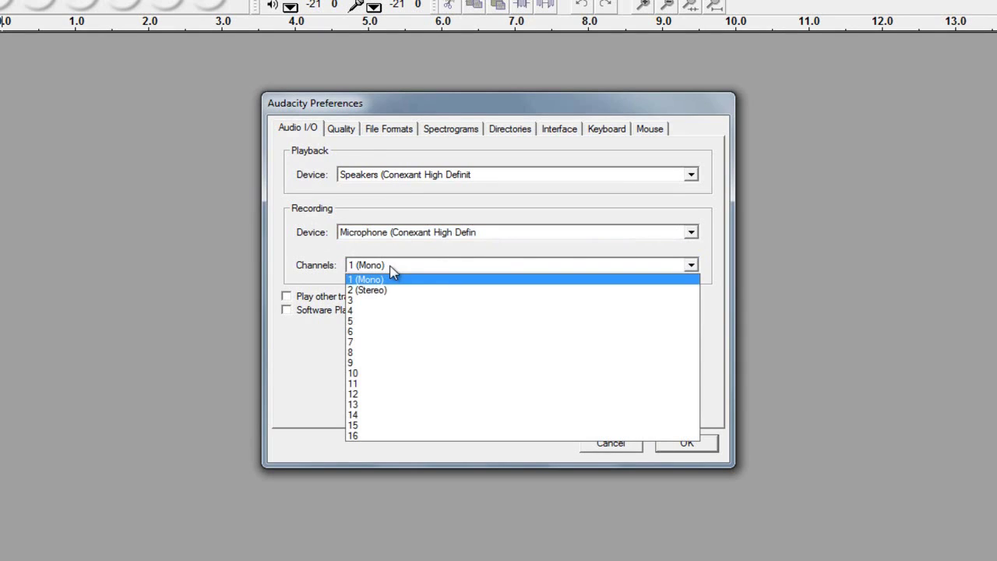
left_click(380, 280)
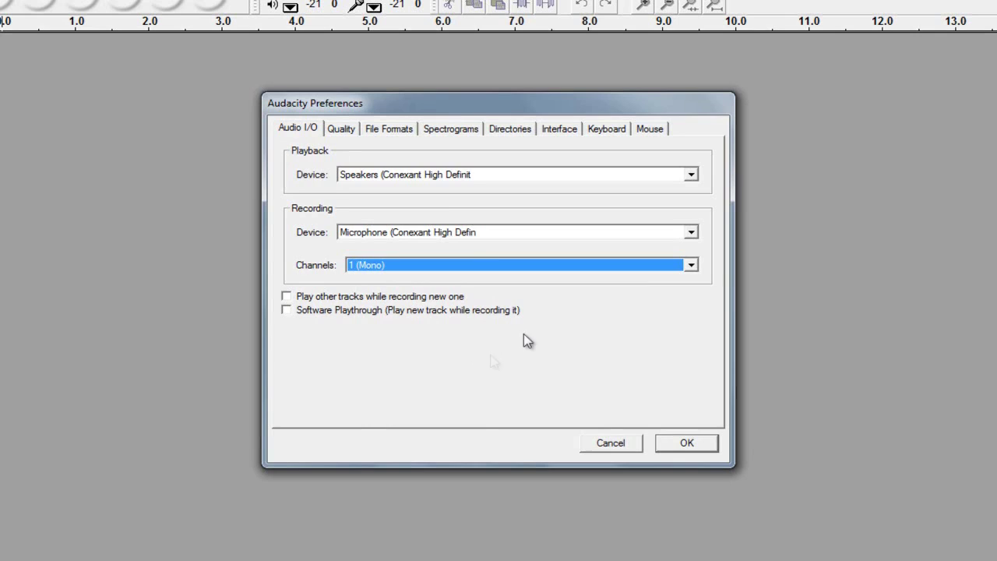
Browse the Spectrograms, Keyboard, Interface, Mouse and Quality preference pages.
left_click(466, 130)
left_click(595, 129)
left_click(567, 129)
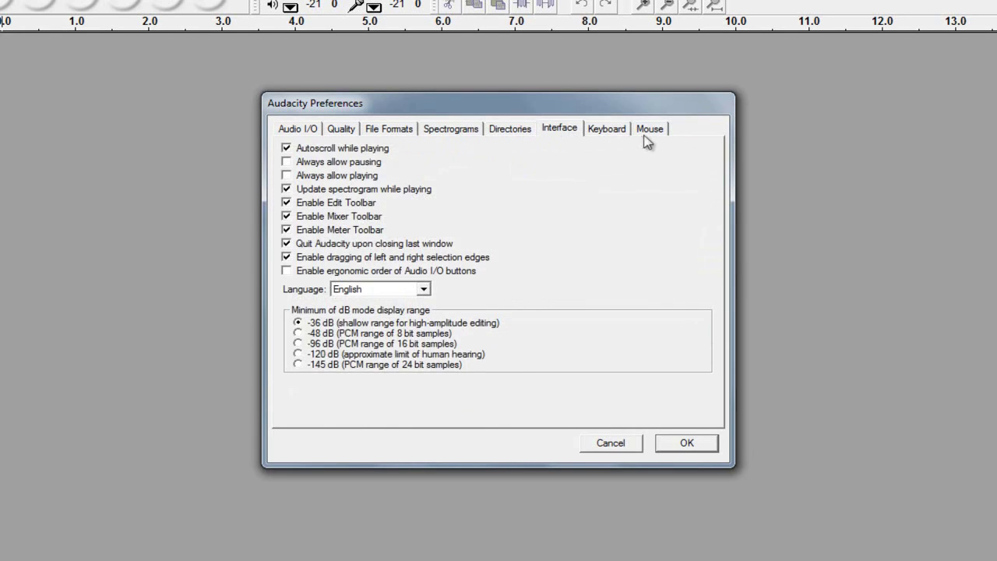
left_click(649, 130)
left_click(348, 130)
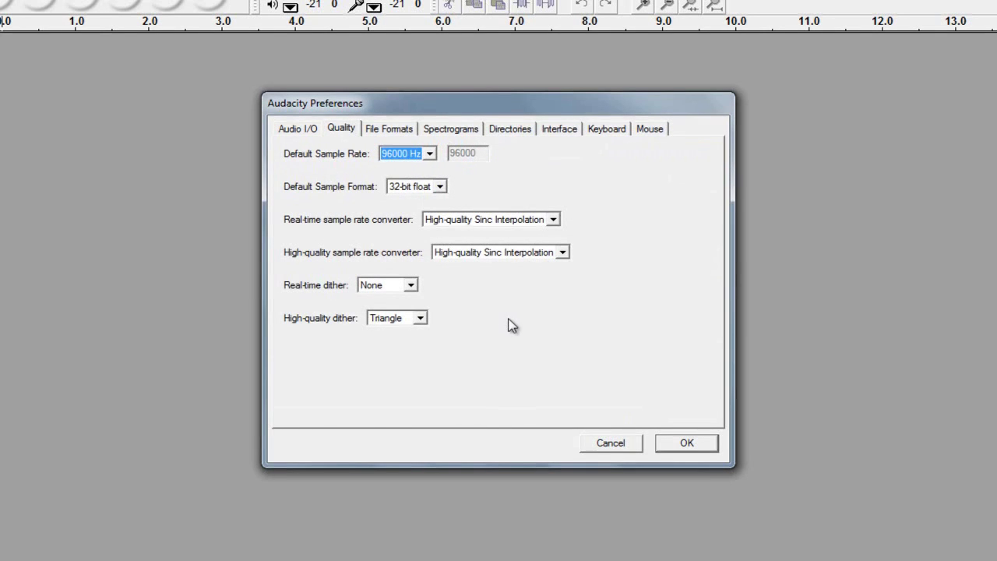
Back on Audio I/O, reconfirm 1 (Mono), save the preferences and start recording.
left_click(296, 132)
left_click(394, 267)
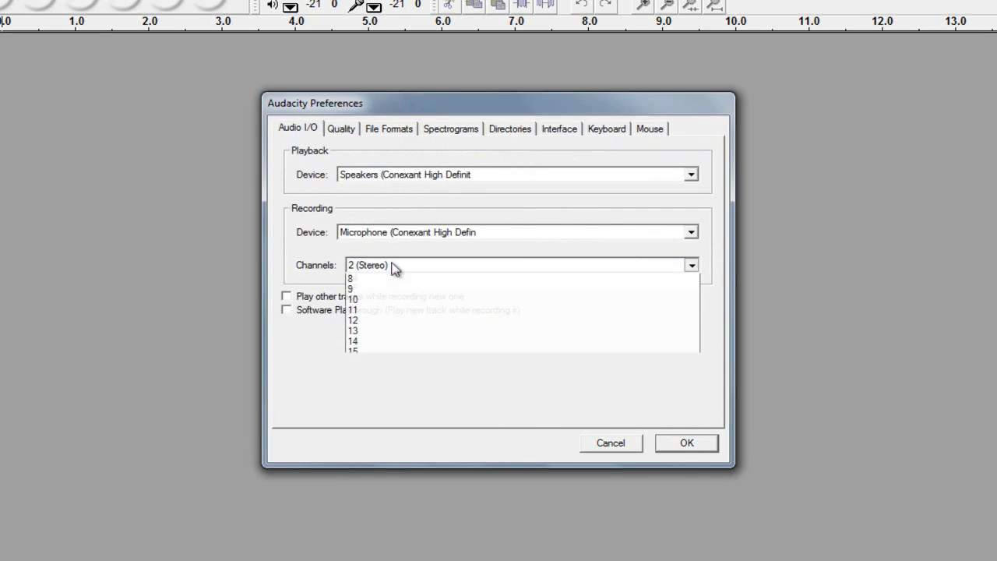
scroll(395, 269, "up", 3)
left_click(370, 279)
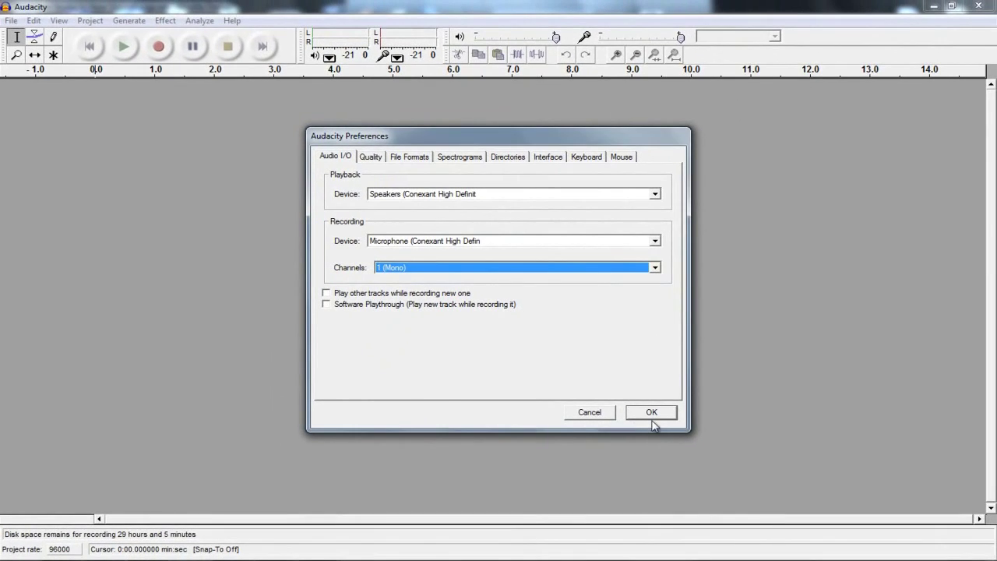
left_click(652, 419)
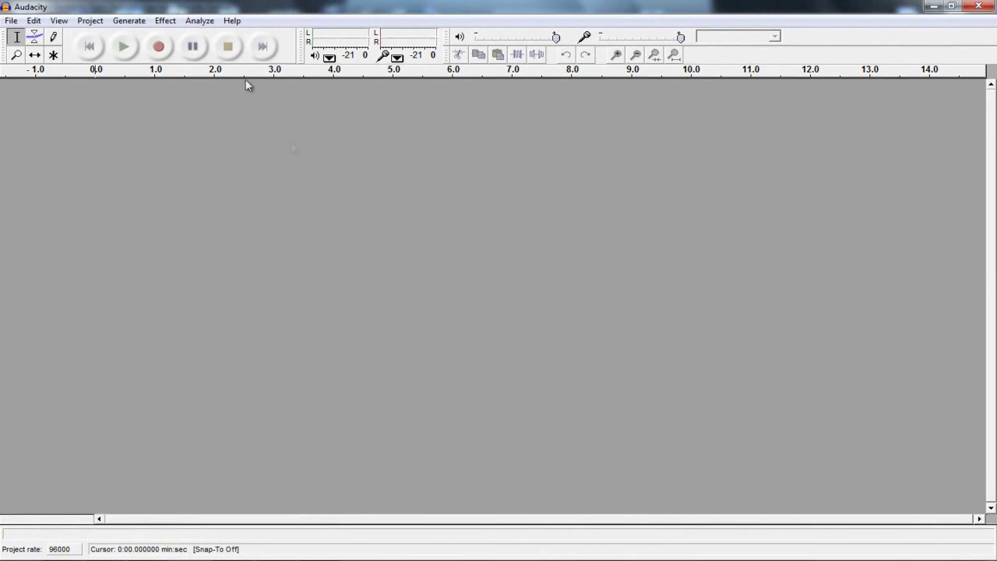
left_click(158, 46)
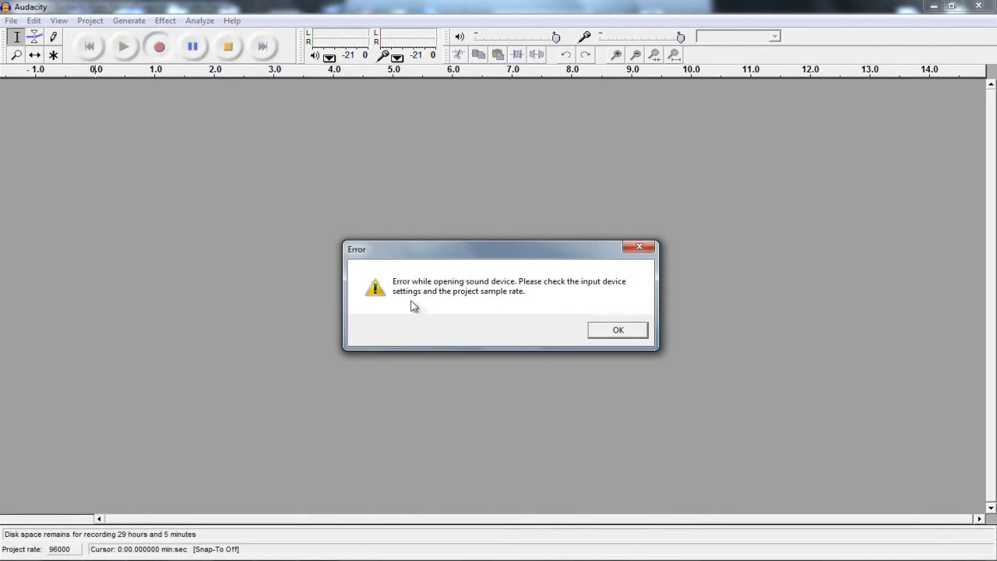
Dismiss the 'Error while opening sound device' message.
left_click(614, 330)
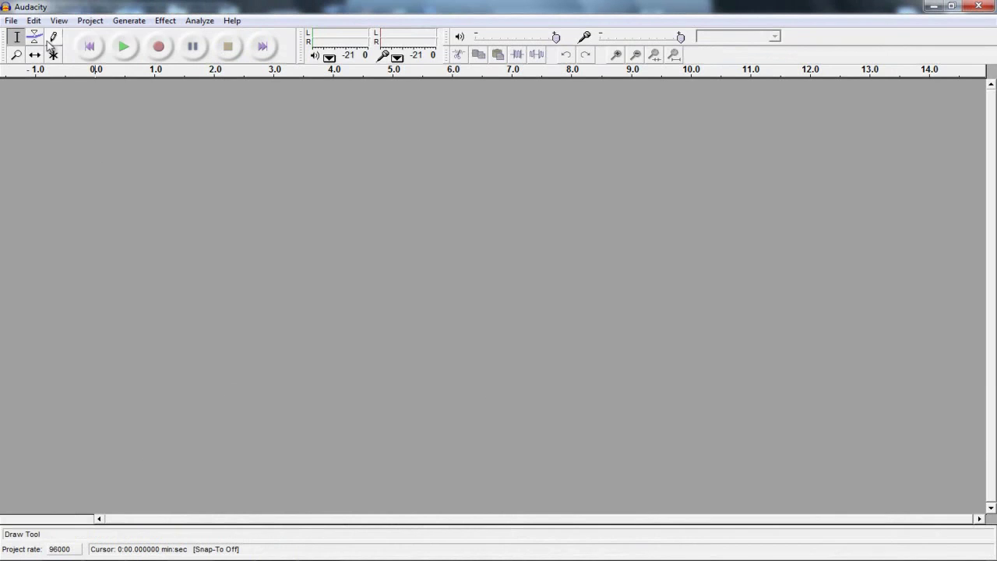
Open Preferences and browse the Quality and File Formats pages, ending on Quality.
left_click(33, 21)
left_click(72, 301)
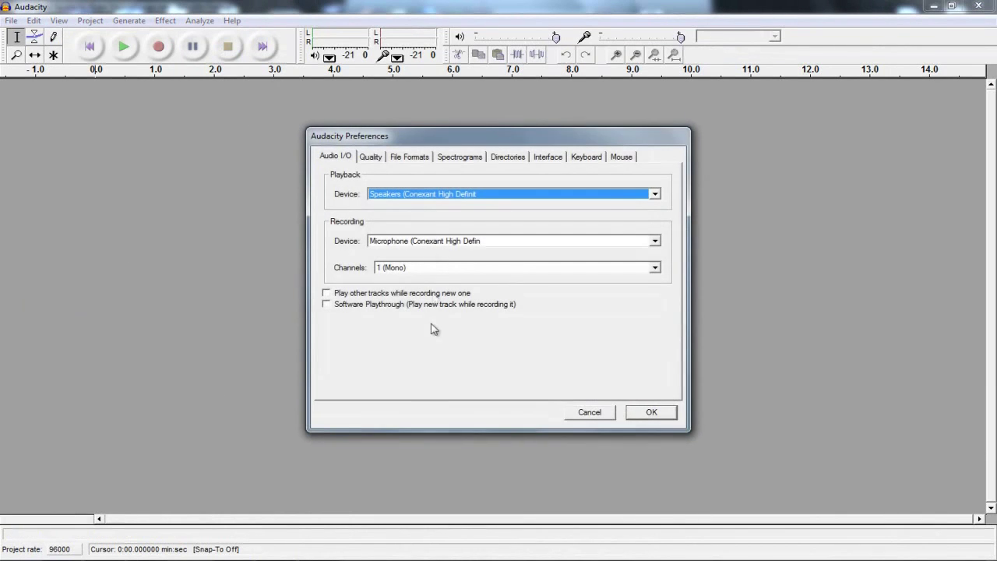
left_click(370, 157)
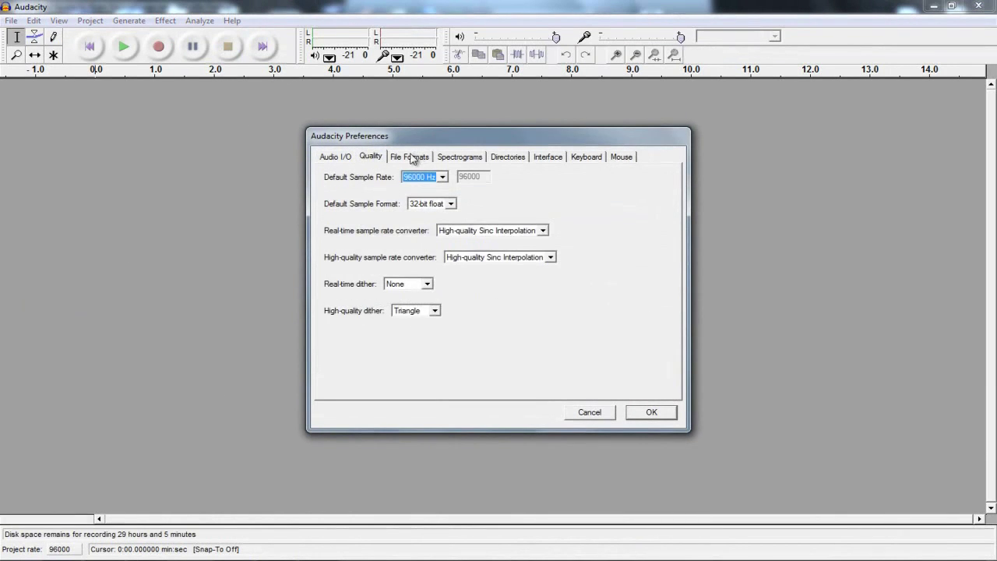
left_click(409, 157)
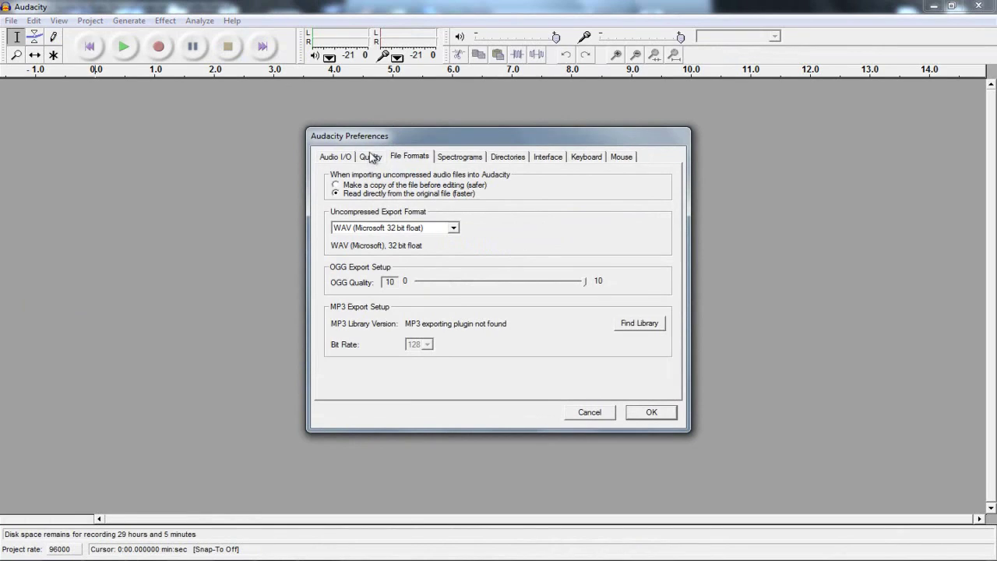
left_click(370, 157)
left_click(460, 157)
left_click(410, 157)
left_click(370, 157)
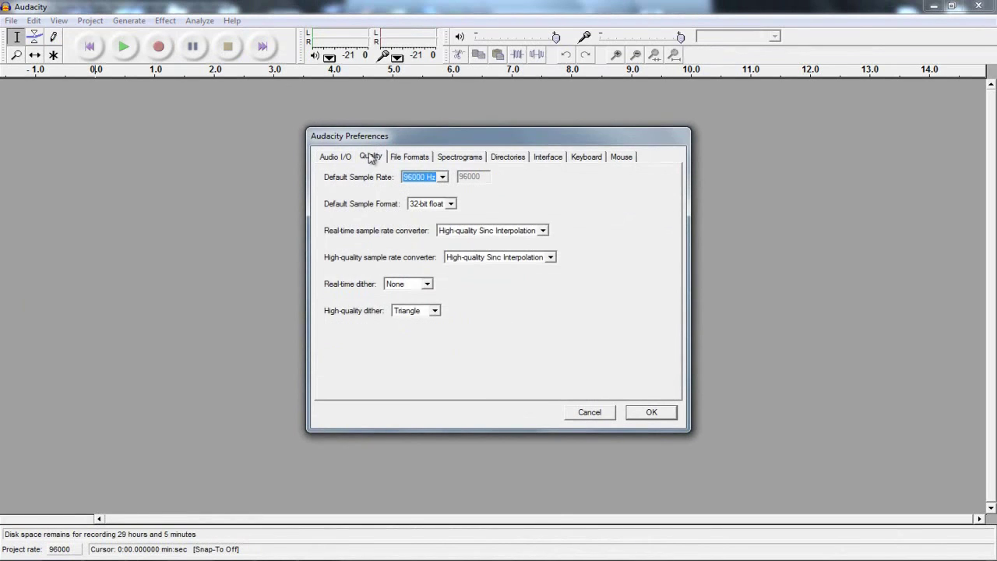
Set the default sample rate to 88200 Hz with High-quality Sinc Interpolation, save, and try recording.
left_click(427, 177)
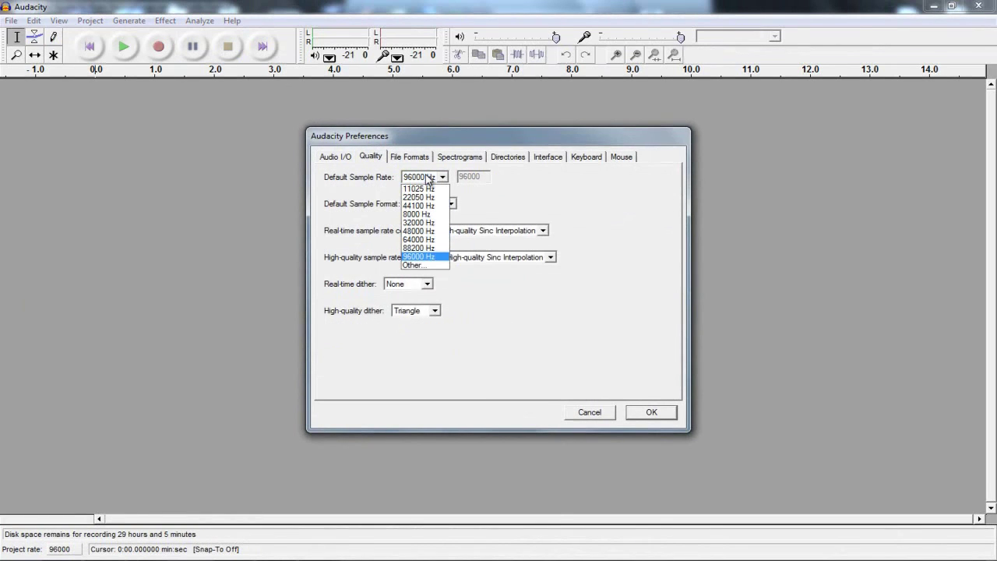
left_click(415, 254)
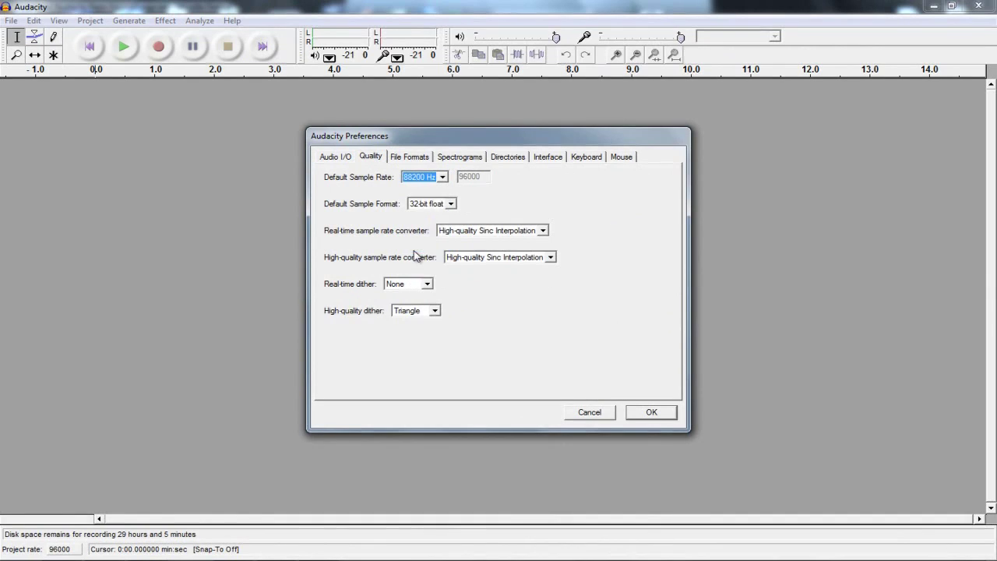
left_click(500, 231)
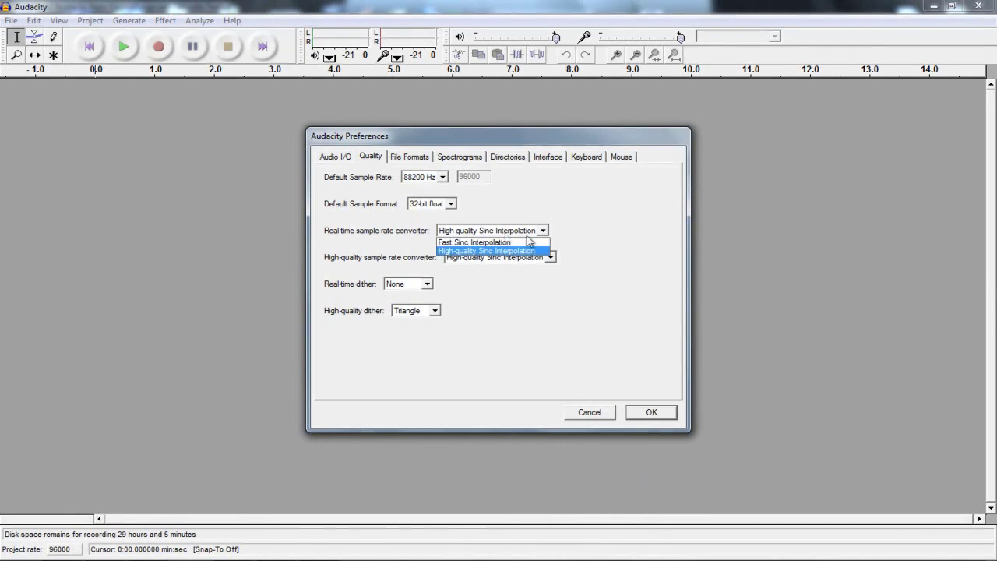
left_click(487, 251)
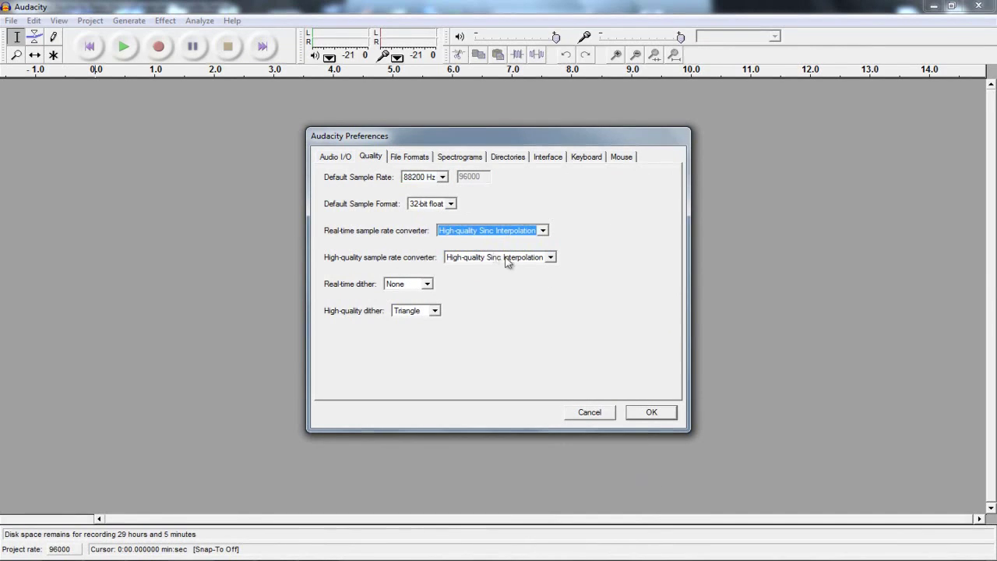
left_click(652, 416)
left_click(158, 47)
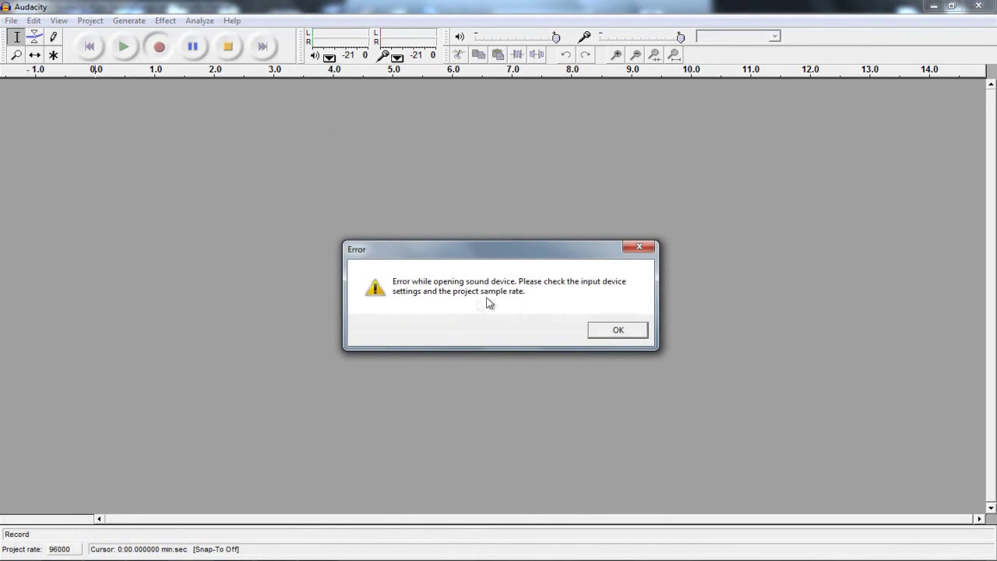
Dismiss the error and record a roughly 7-second mono clip using R and Space.
left_click(613, 333)
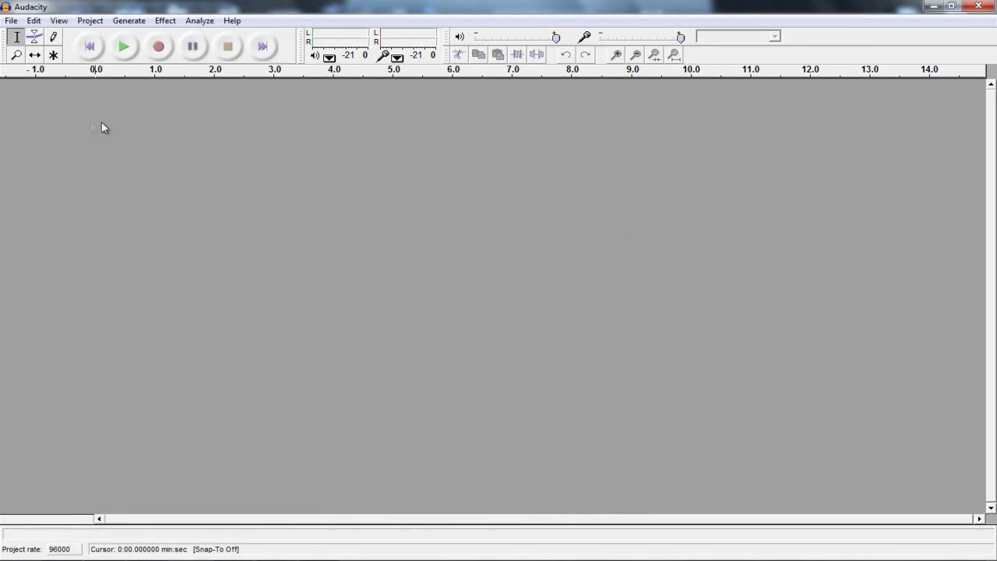
key("r")
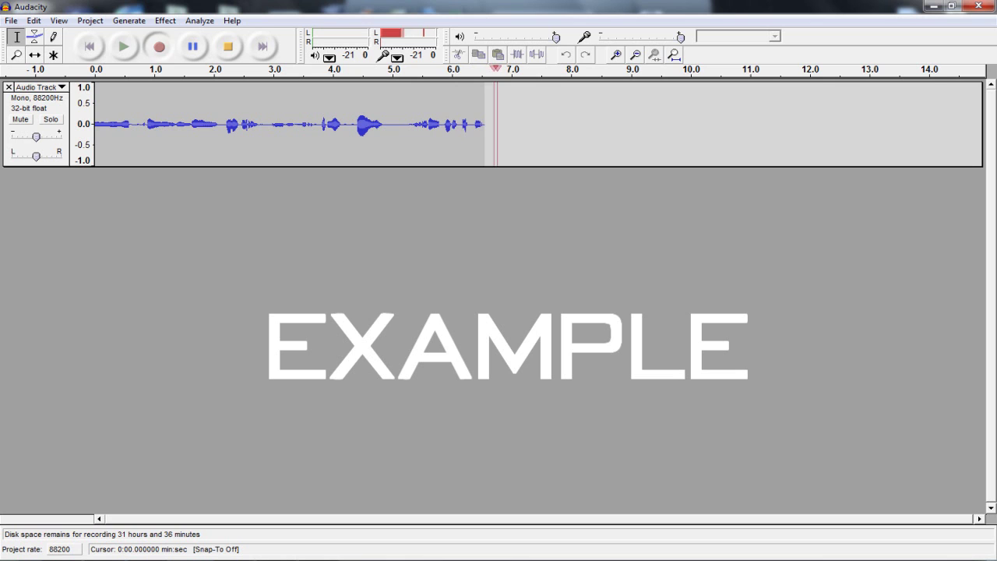
key("space")
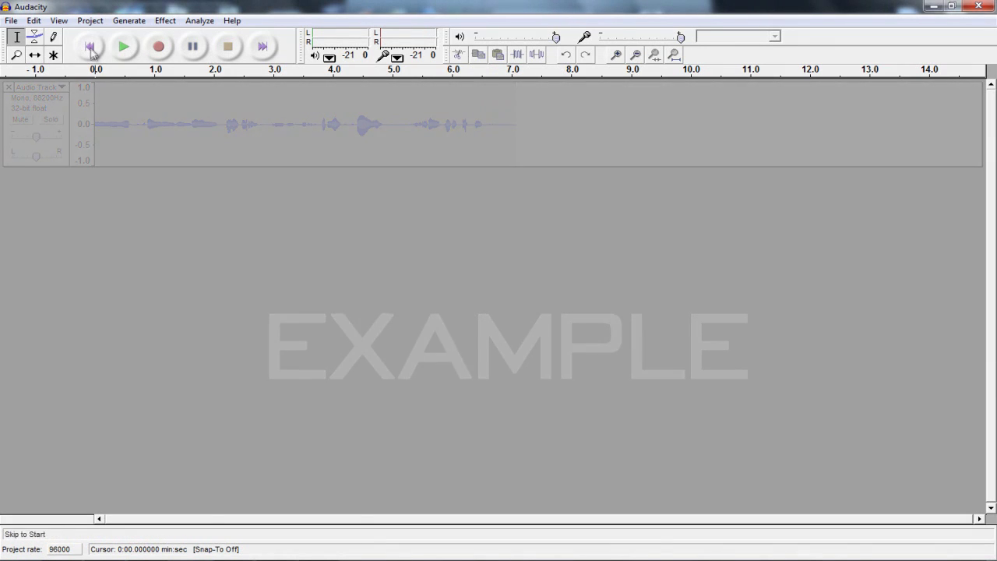
Look through the View, Edit, Generate and Effect menus, then open File to see the Export items.
left_click(59, 21)
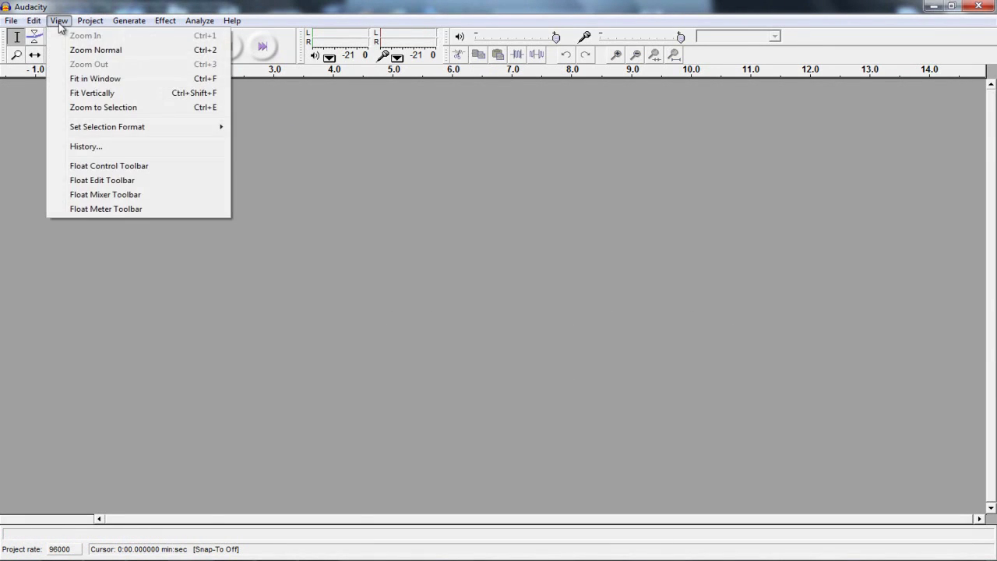
mouse_move(38, 24)
mouse_move(127, 21)
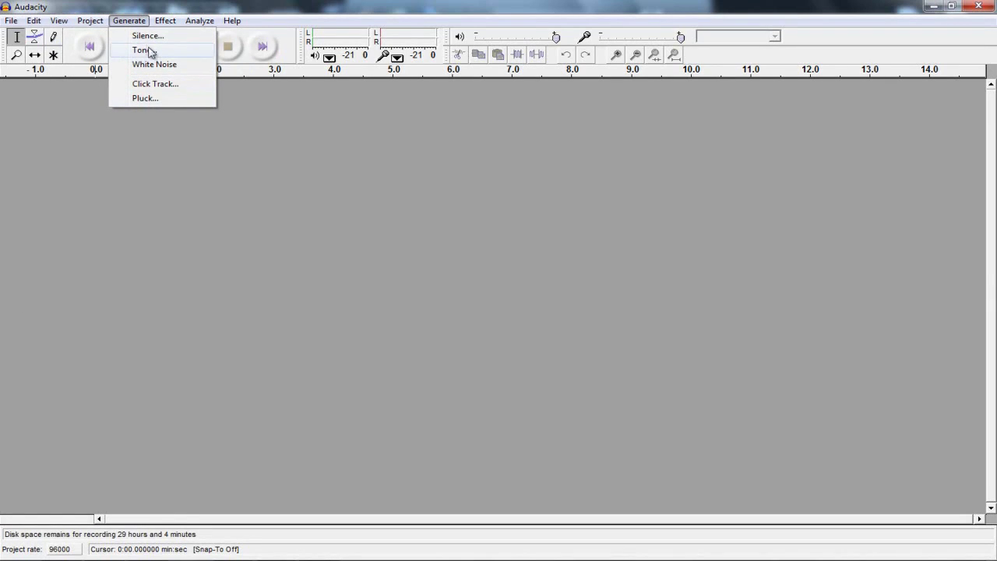
mouse_move(165, 25)
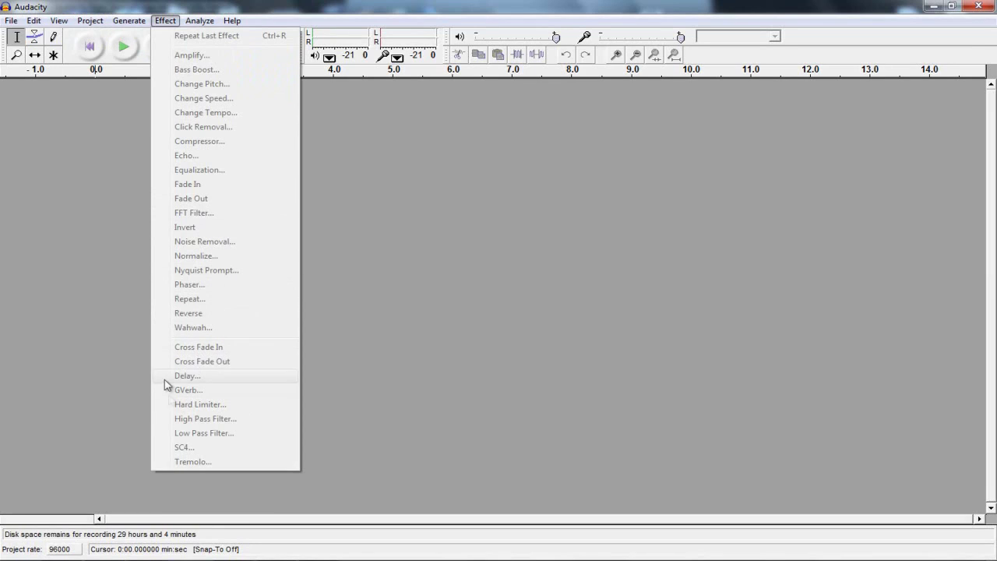
left_click(376, 185)
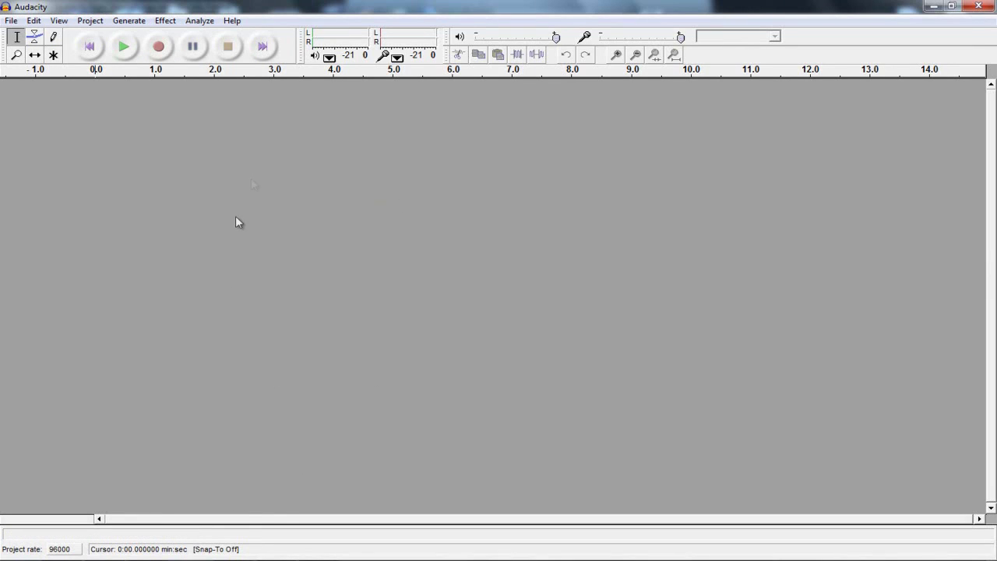
left_click(14, 21)
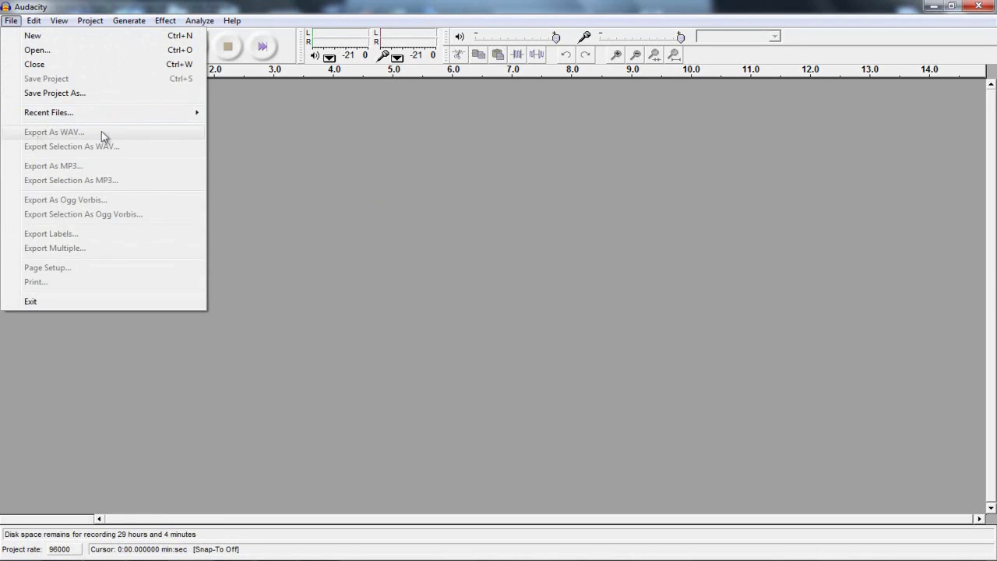
Revisit the Project and Generate menus and File's Export items, then close the menus.
left_click(306, 163)
left_click(90, 20)
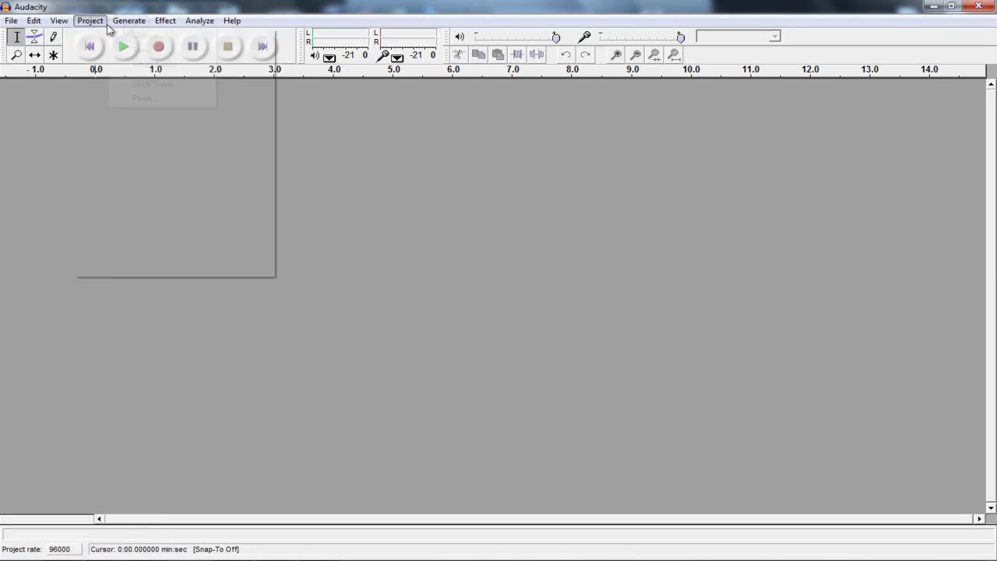
left_click(129, 20)
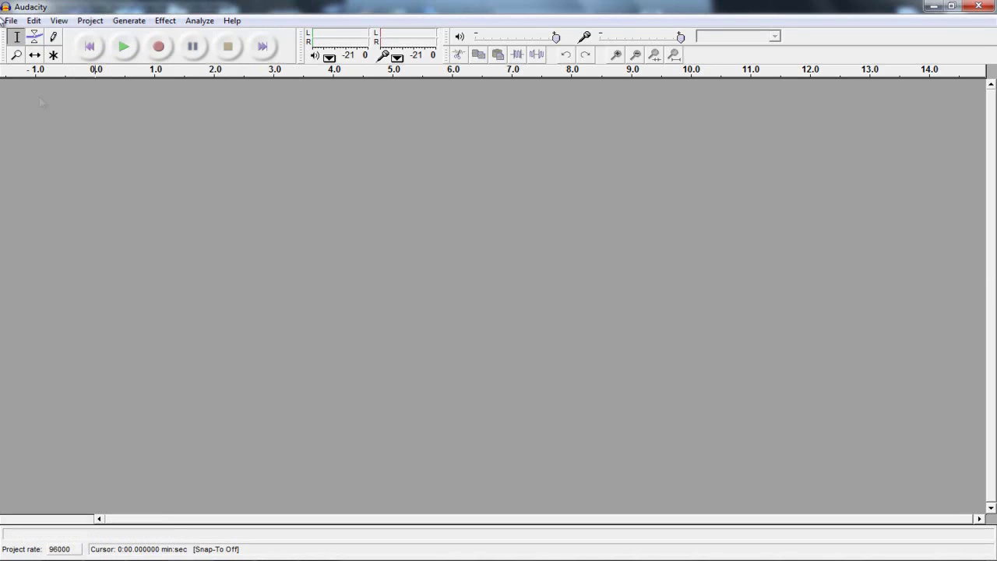
left_click(11, 20)
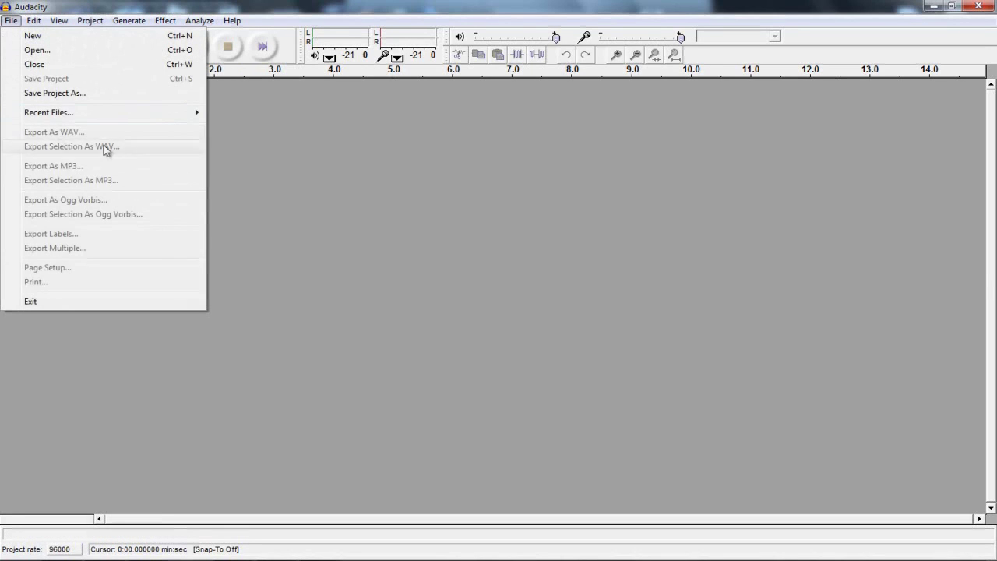
left_click(223, 167)
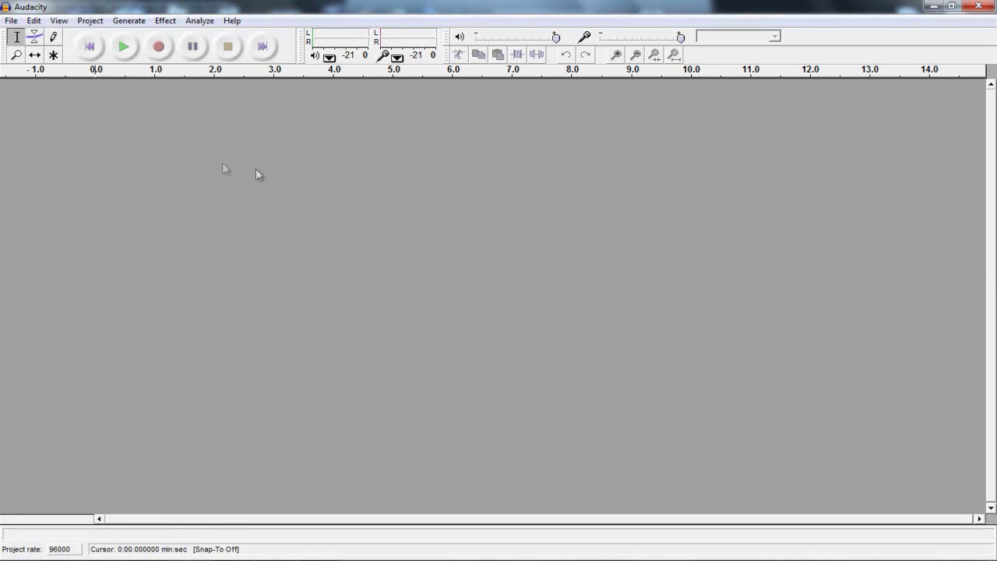
Look through the Effects and View menus of Adobe Audition's multitrack session, then dismiss them.
left_click(162, 21)
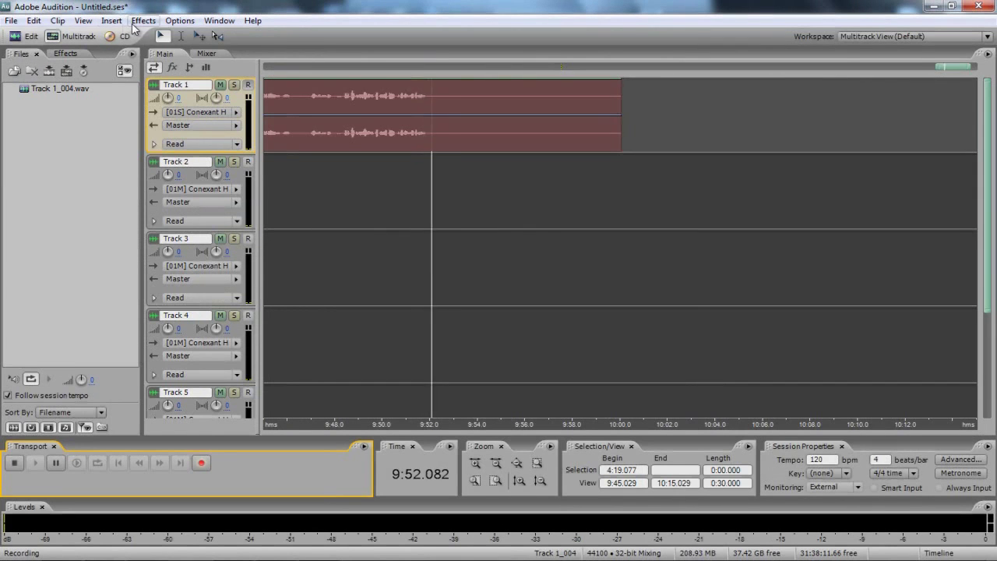
left_click(143, 21)
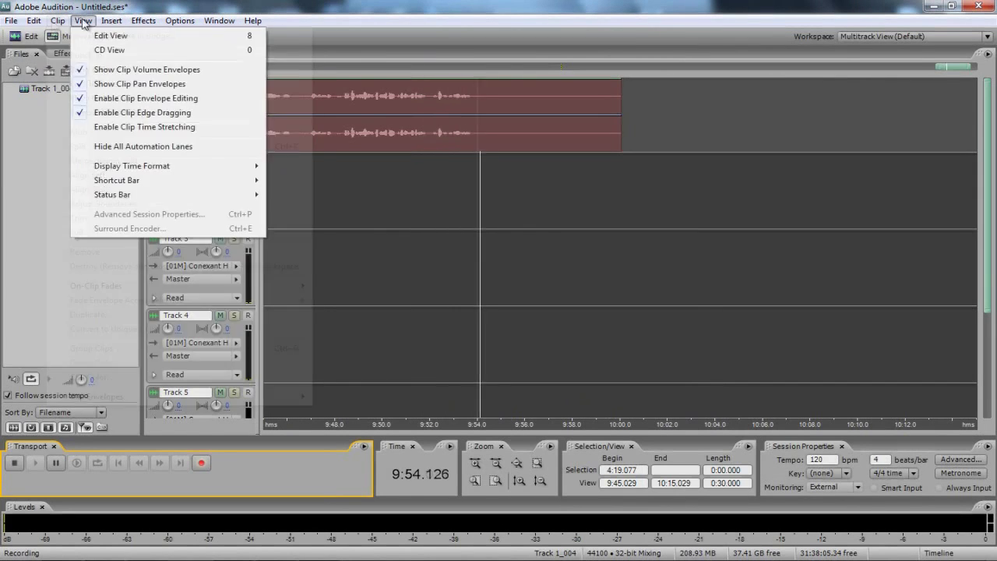
key("Escape")
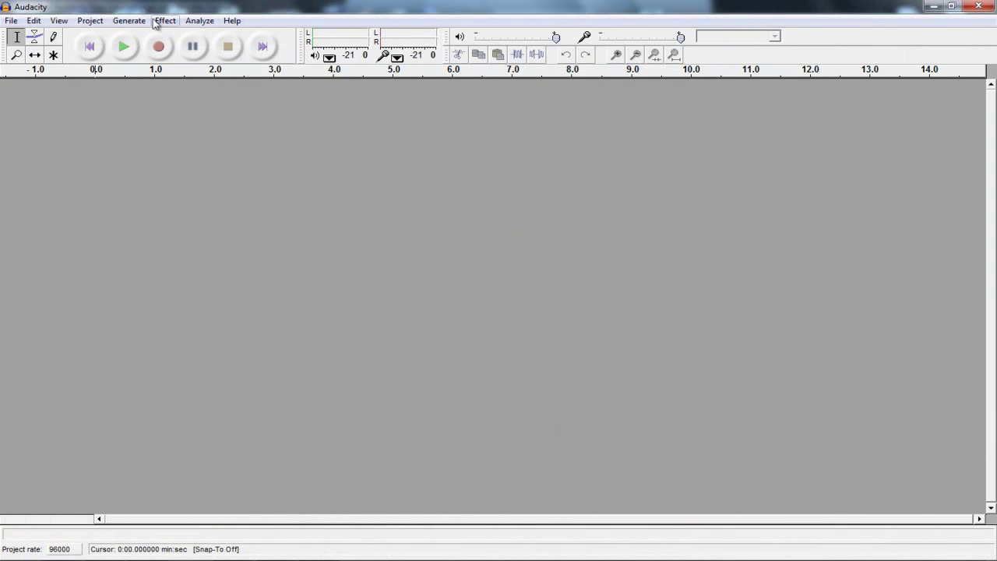
left_click(165, 21)
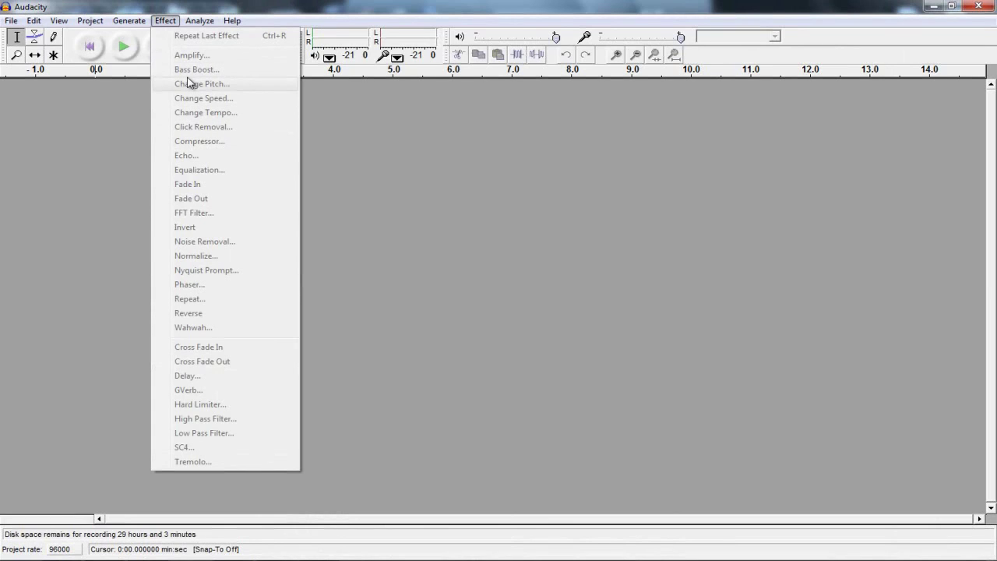
left_click(376, 264)
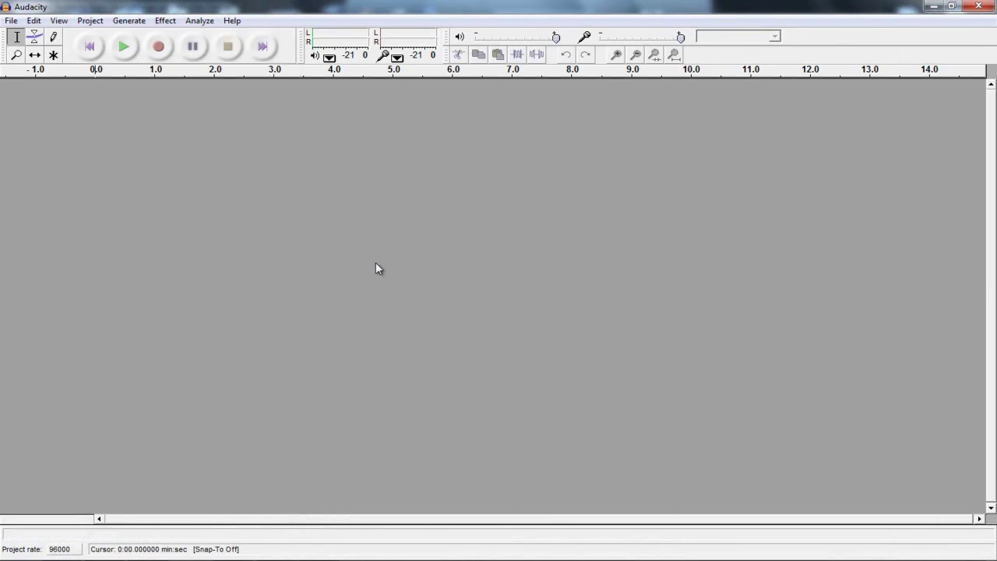